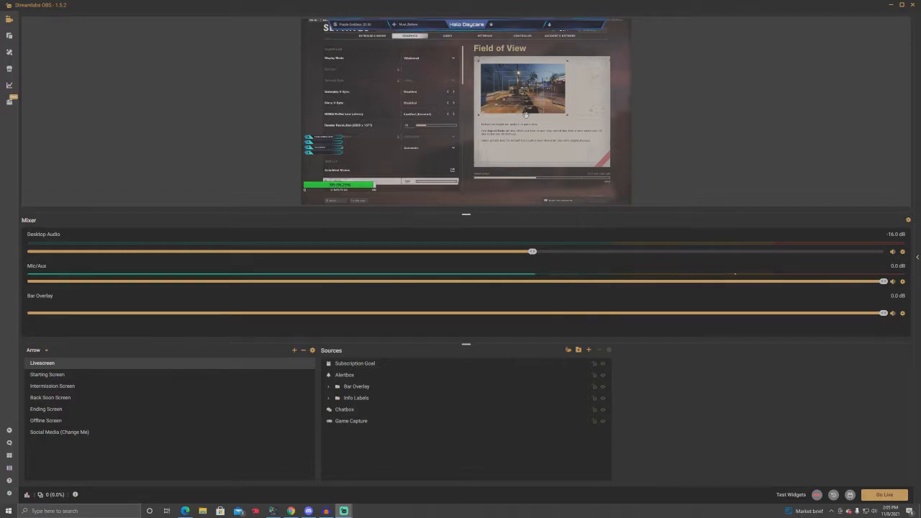
# Step: Enable performance mode for the preview, switch it off once to compare, and enable it again
pyautogui.rightClick(674, 113)
pyautogui.click(709, 168)
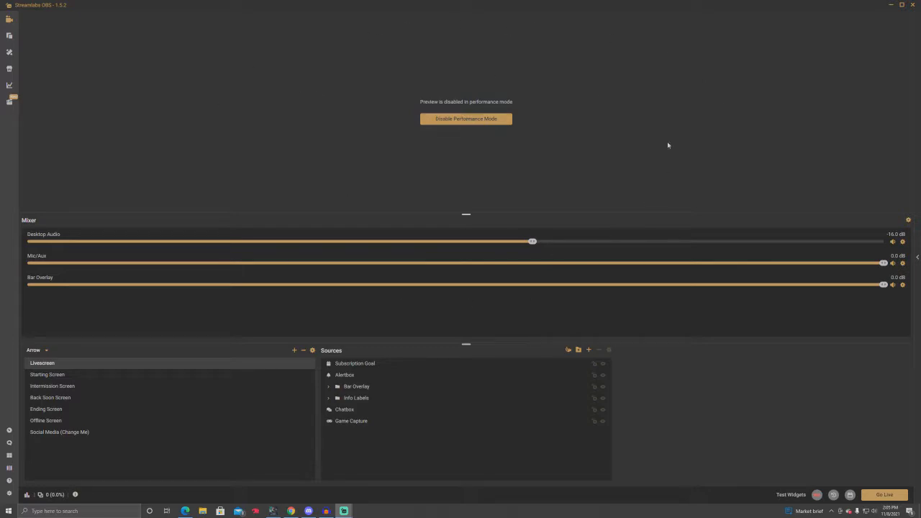
pyautogui.click(479, 119)
pyautogui.rightClick(697, 121)
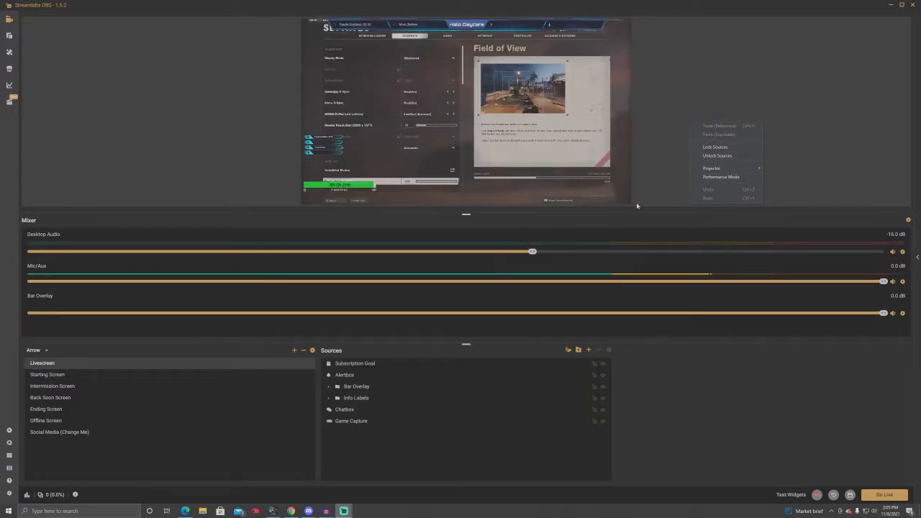
pyautogui.click(720, 177)
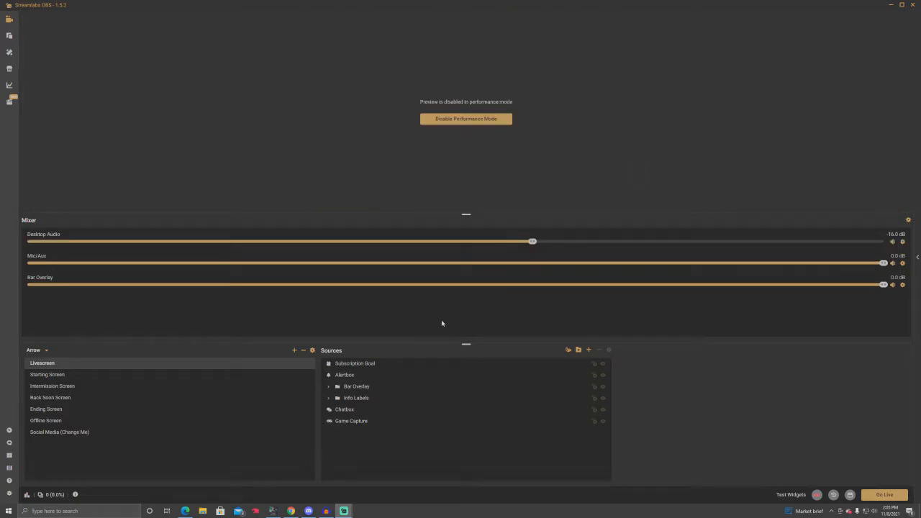
# Step: Switch to Call of Duty: Black Ops Cold War and choose Windowed as the display mode in the graphics settings
pyautogui.click(276, 512)
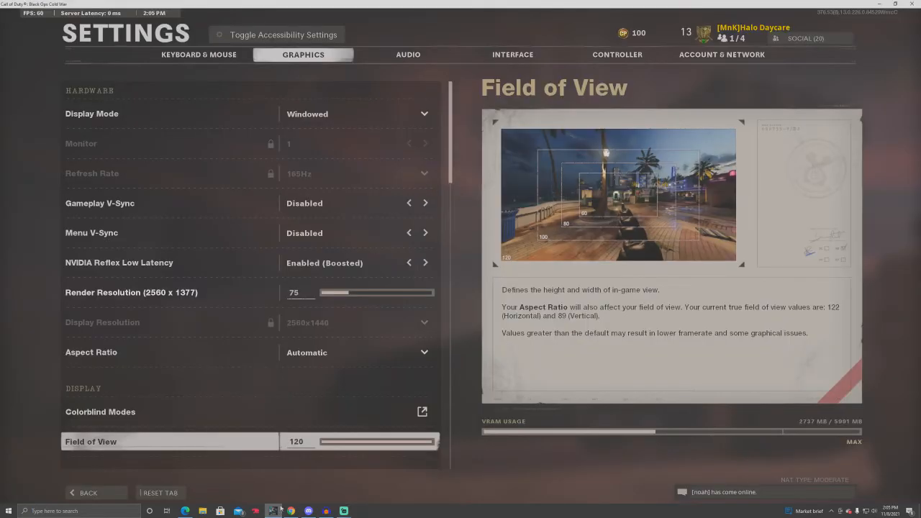
pyautogui.click(360, 115)
pyautogui.click(364, 140)
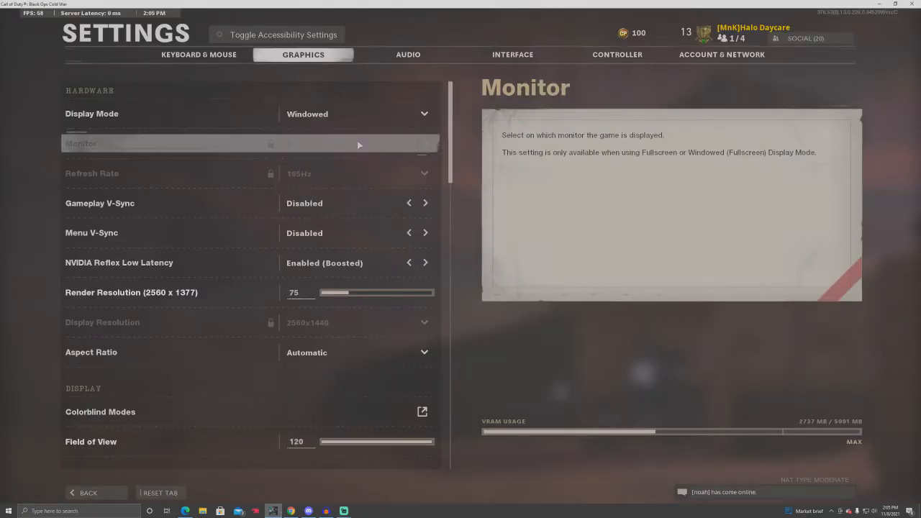
pyautogui.click(423, 117)
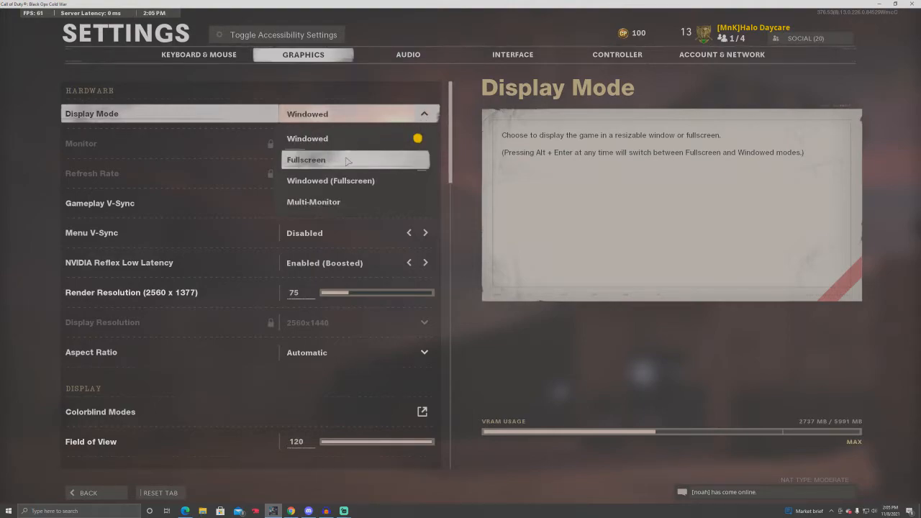
pyautogui.click(397, 139)
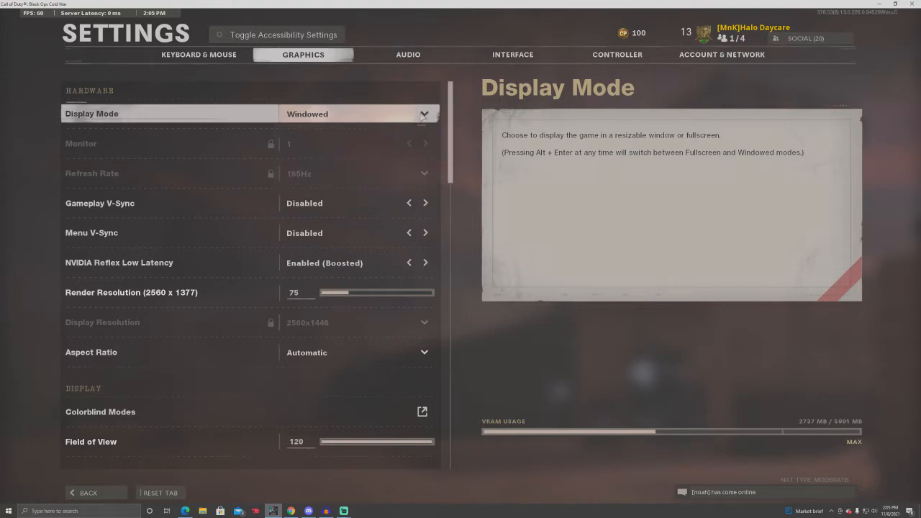
# Step: Switch back to the main Streamlabs OBS window and disable performance mode
pyautogui.moveTo(344, 510)
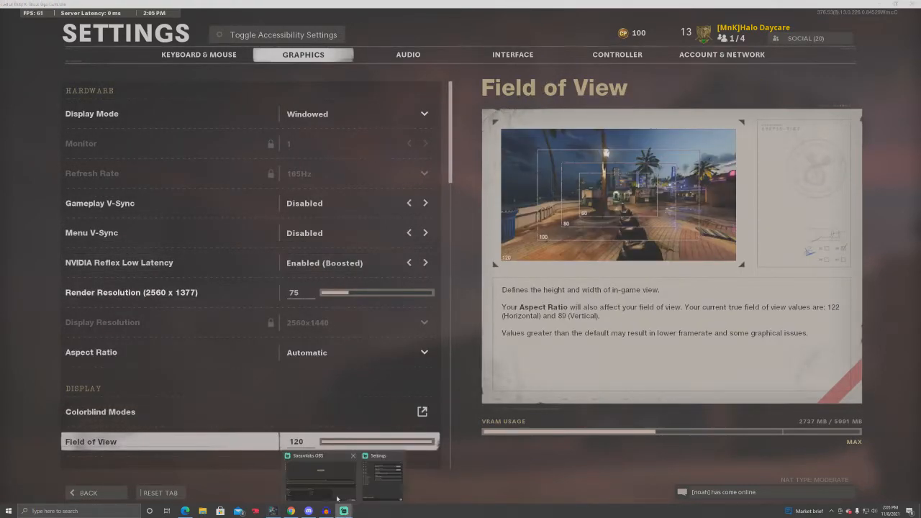
pyautogui.click(346, 466)
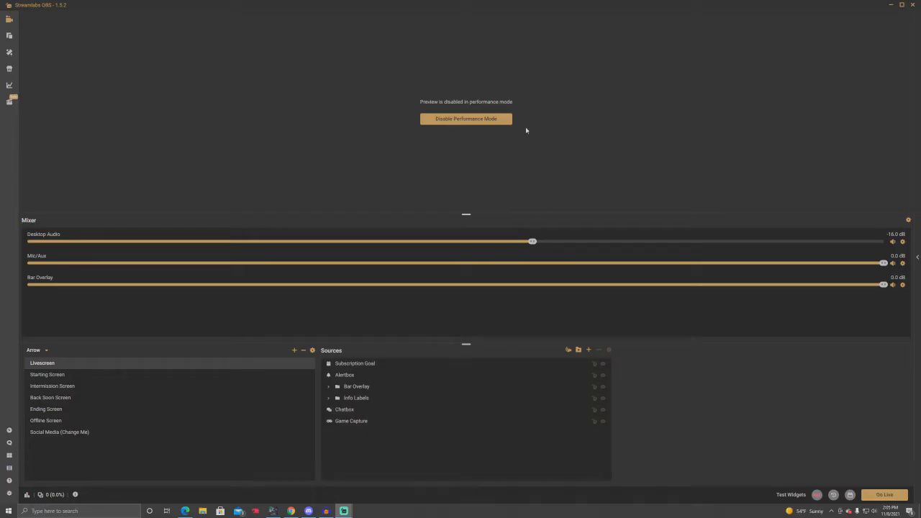
pyautogui.click(469, 118)
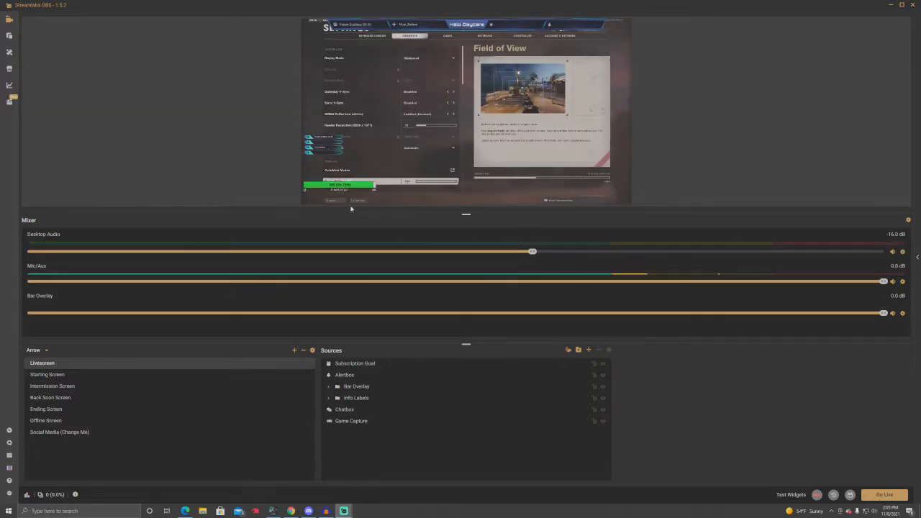
# Step: In the video settings, try the Bilinear downscale filter and settle on Lanczos (Sharpened scaling, 32 samples)
pyautogui.click(9, 494)
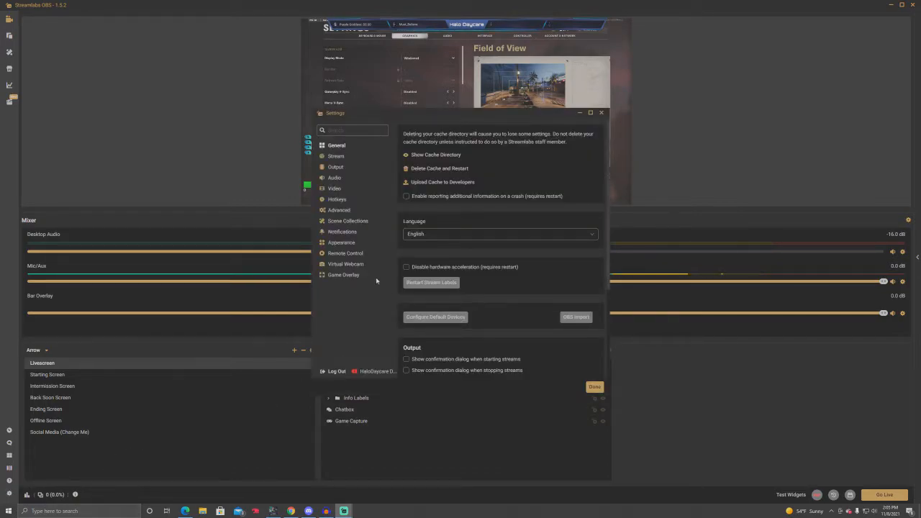
pyautogui.click(339, 189)
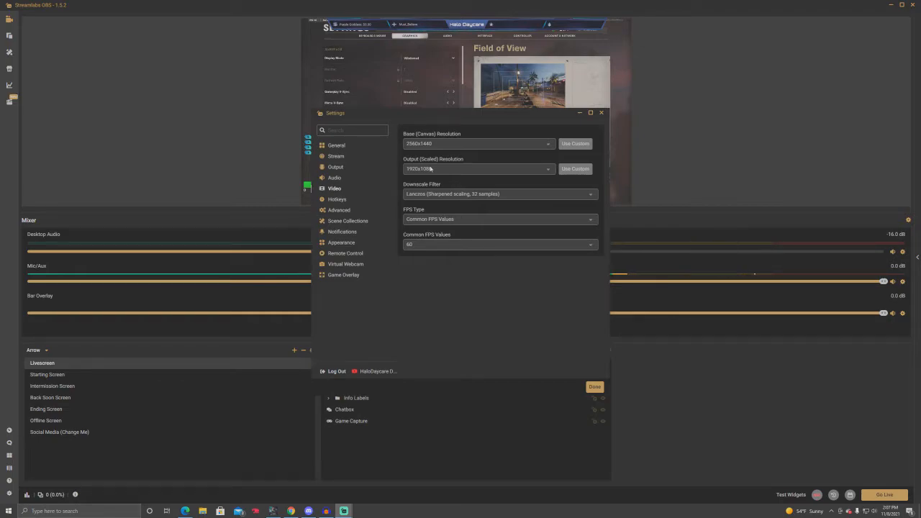
pyautogui.click(416, 194)
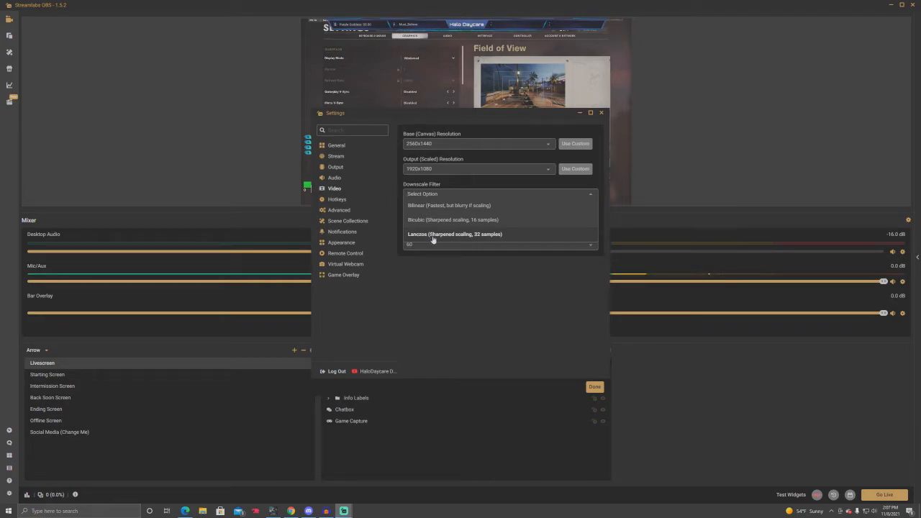
pyautogui.click(421, 206)
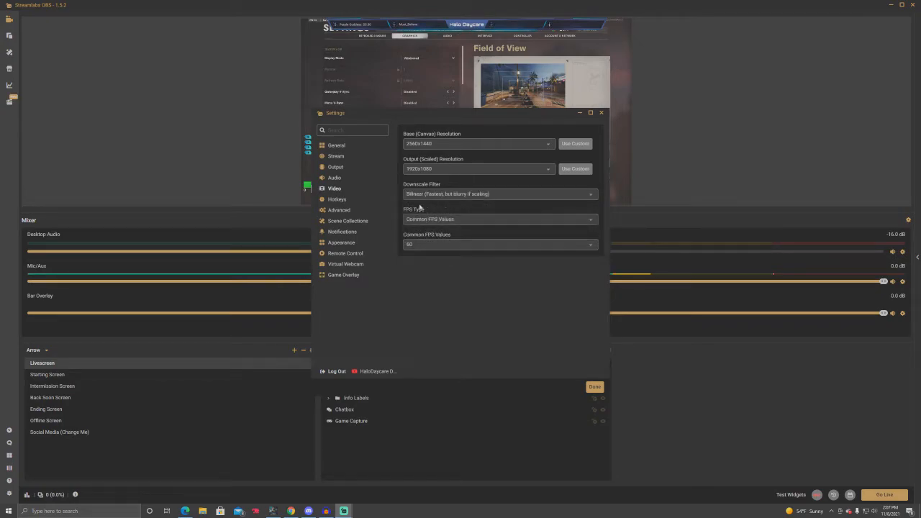
pyautogui.click(422, 195)
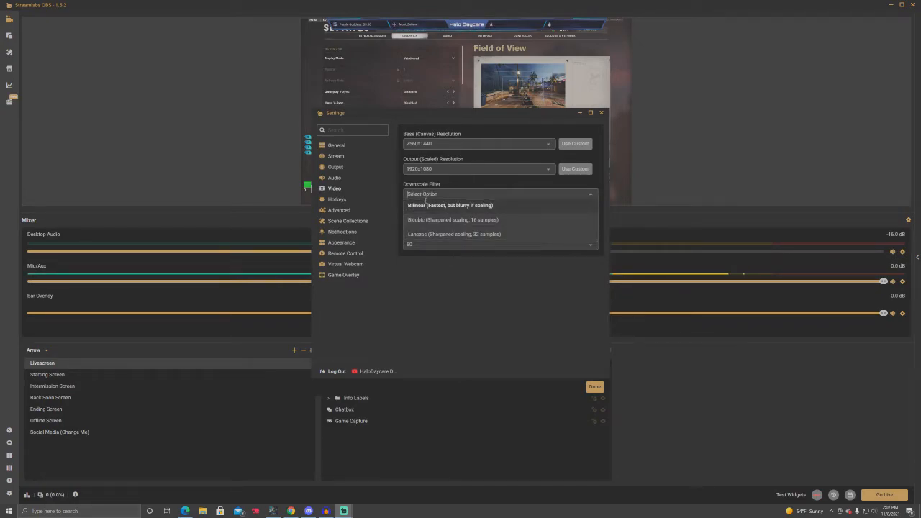
pyautogui.click(435, 234)
pyautogui.click(422, 194)
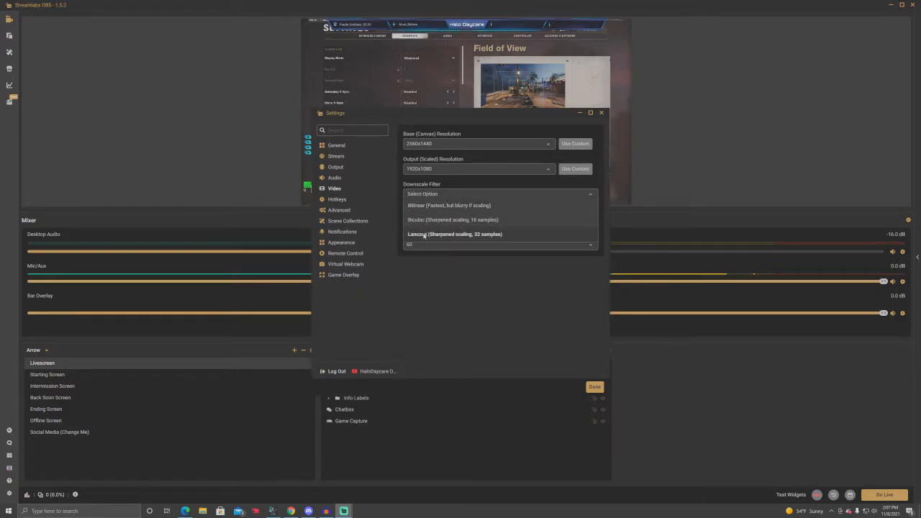
pyautogui.click(423, 235)
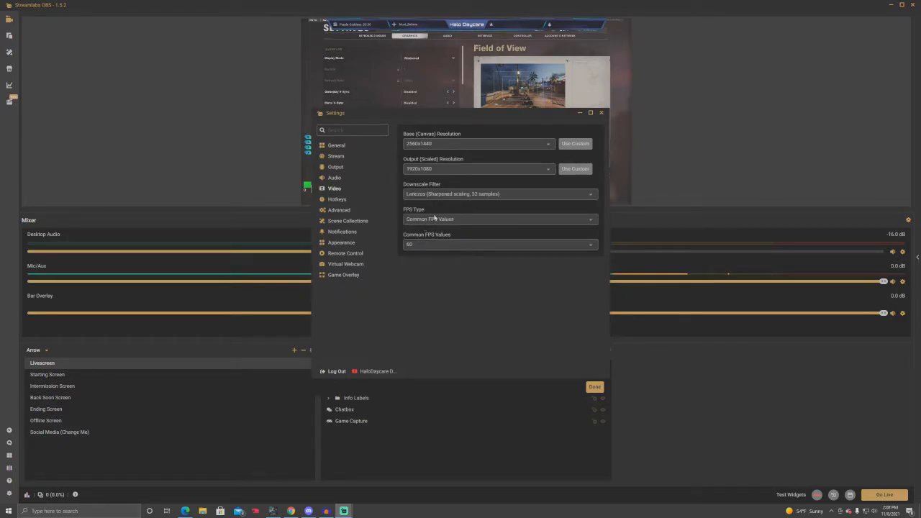
# Step: Try another common FPS value in the video settings and set it back to 60
pyautogui.click(416, 246)
pyautogui.click(423, 314)
pyautogui.click(423, 244)
pyautogui.scroll(-1, 424, 338)
pyautogui.click(424, 349)
# Step: Review the streaming output settings, such as video bitrate and encoder, against the video resolution settings
pyautogui.click(339, 168)
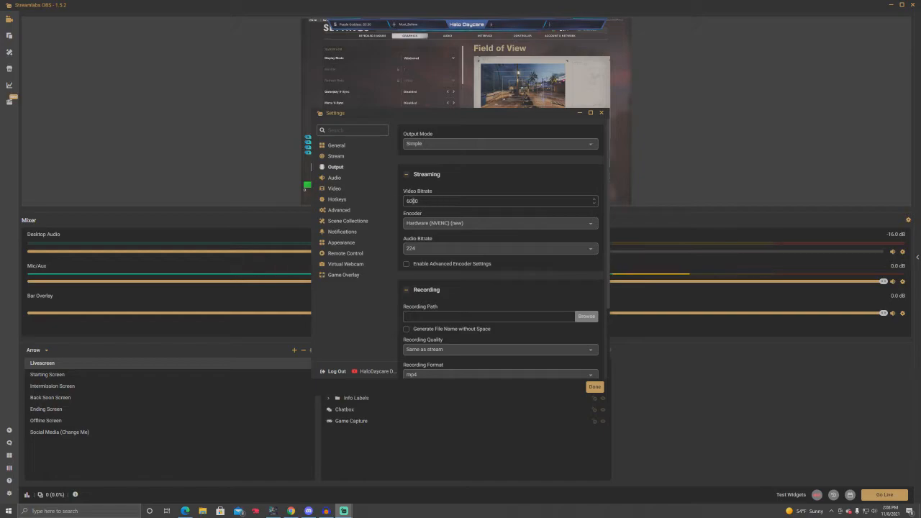
pyautogui.click(335, 189)
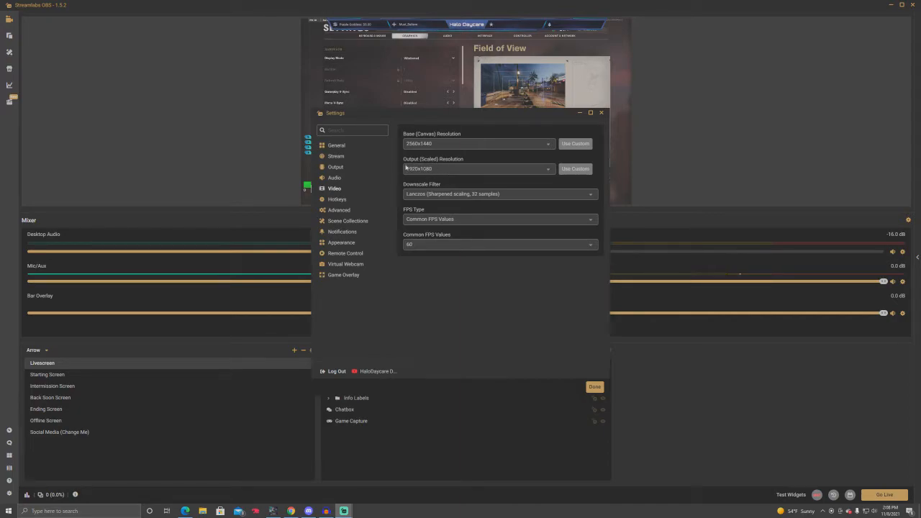
pyautogui.click(343, 168)
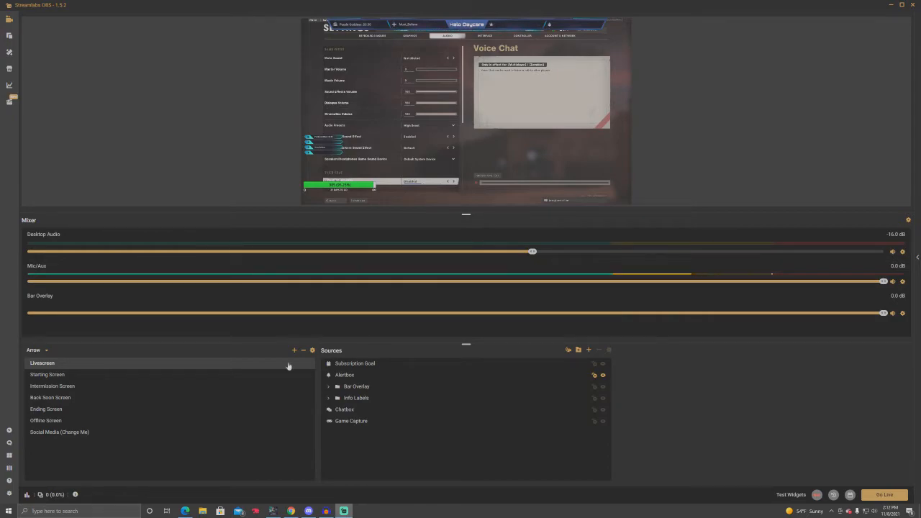
# Step: Turn on performance mode for the preview and turn it off again
pyautogui.rightClick(737, 121)
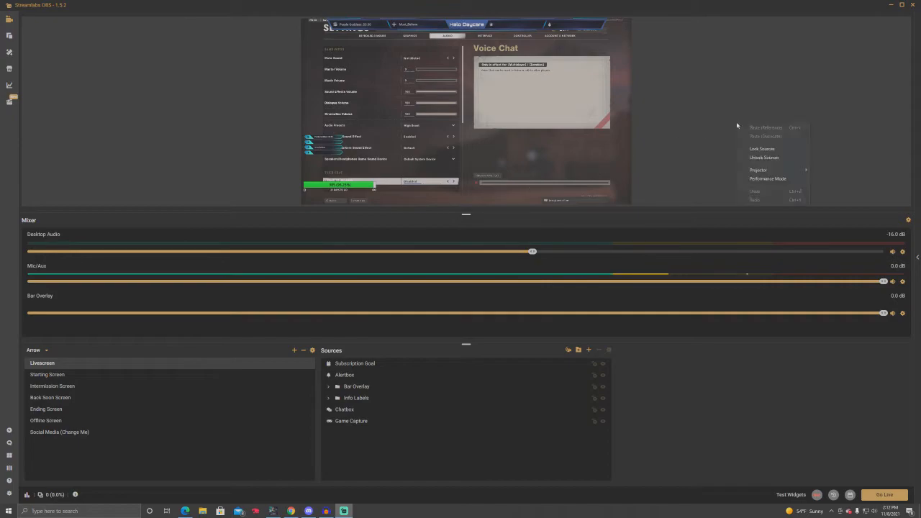
pyautogui.click(753, 178)
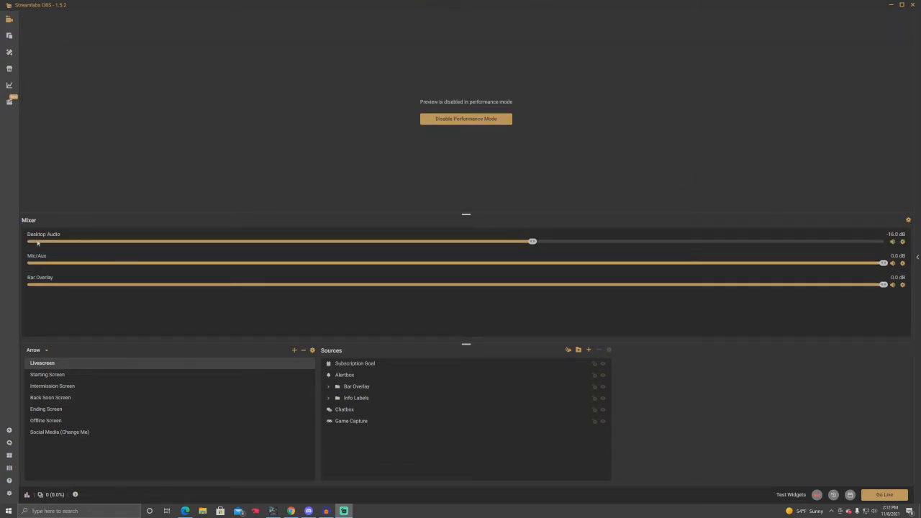
pyautogui.click(463, 119)
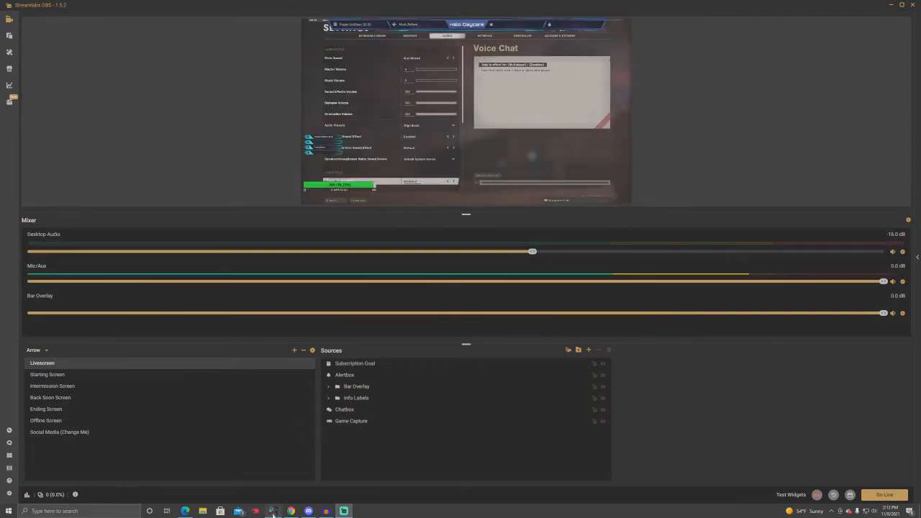
# Step: Switch to the game, raise its master volume to 29, and return to Streamlabs OBS to check the mixer levels
pyautogui.click(272, 512)
pyautogui.click(354, 143)
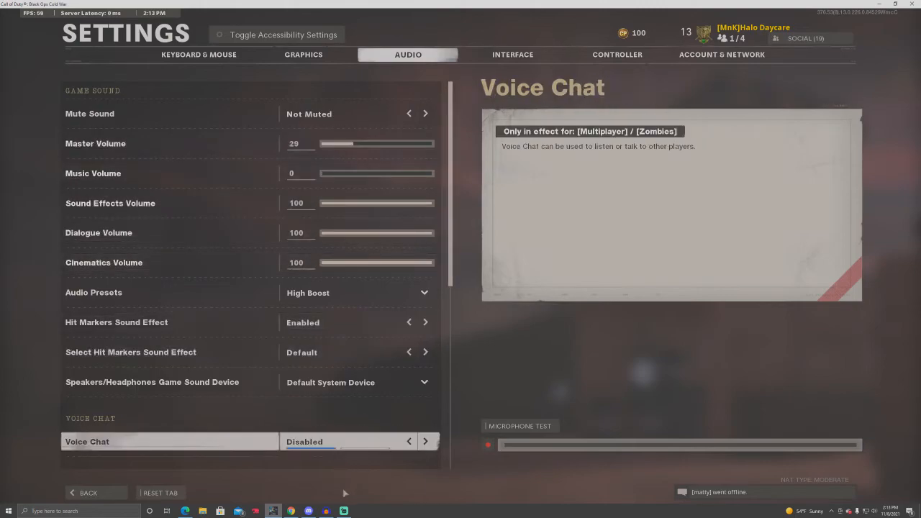
pyautogui.click(344, 511)
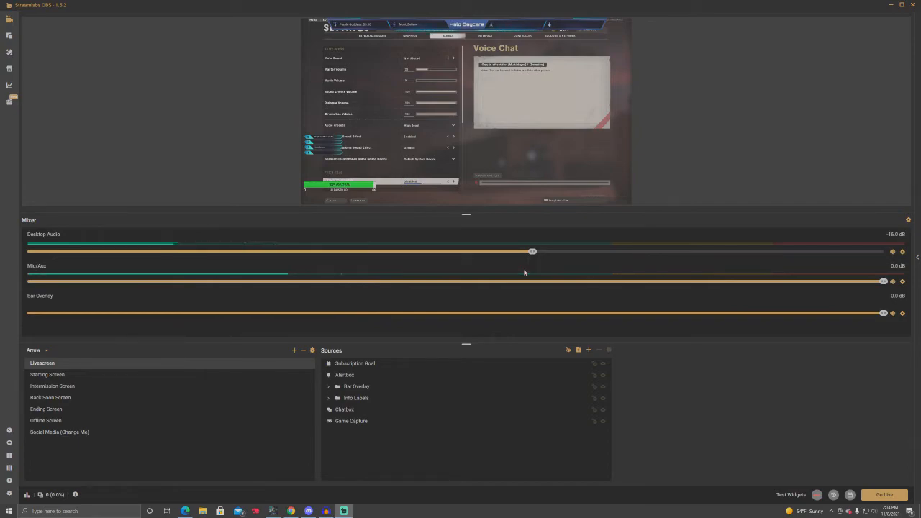
# Step: Switch to the game, lower its master volume to 0, and return to Streamlabs OBS
pyautogui.click(274, 511)
pyautogui.moveTo(350, 143); pyautogui.dragTo(322, 144)
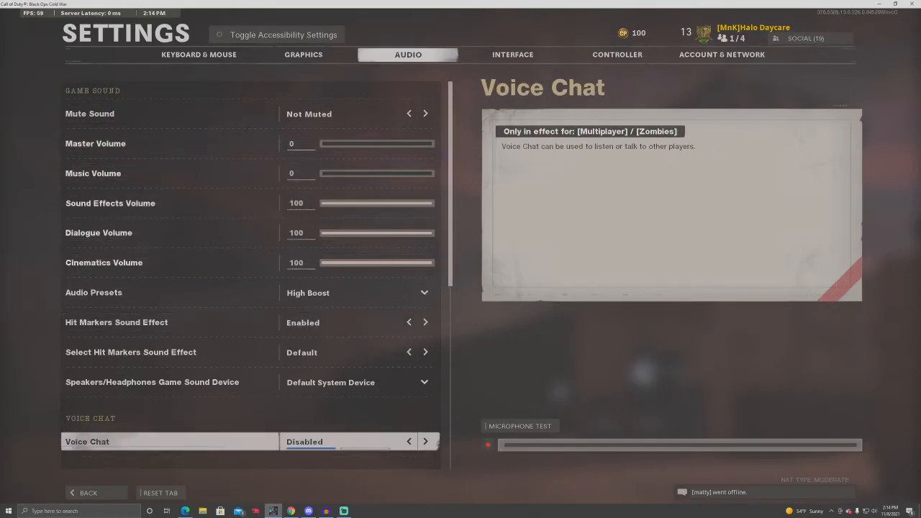
pyautogui.hotkey('alt', 'Tab')
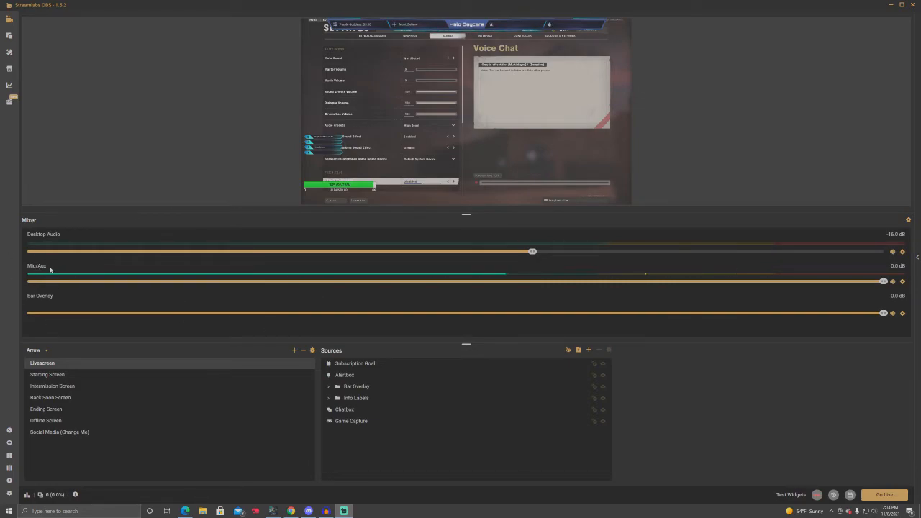
# Step: In the advanced audio settings, try Monitor and Output as the Mic/Aux audio monitoring and set it back to Monitor Off
pyautogui.click(907, 220)
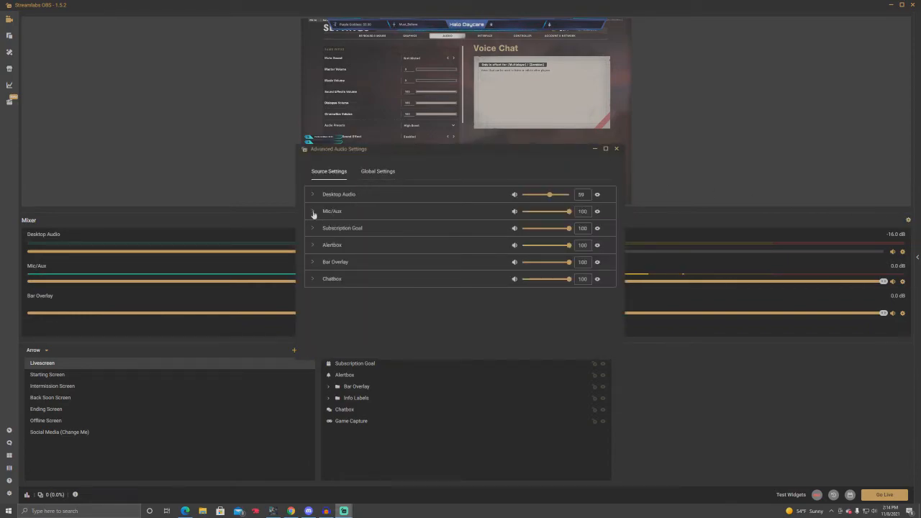
pyautogui.click(312, 212)
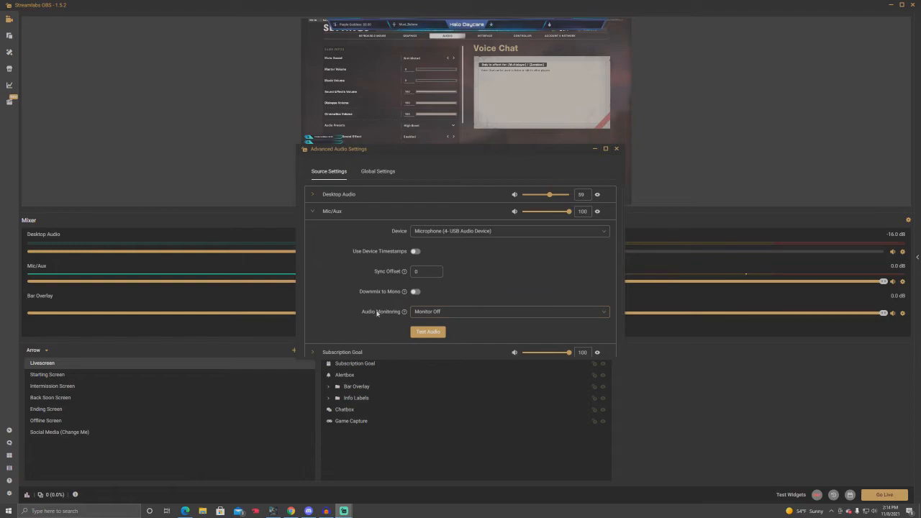
pyautogui.click(473, 316)
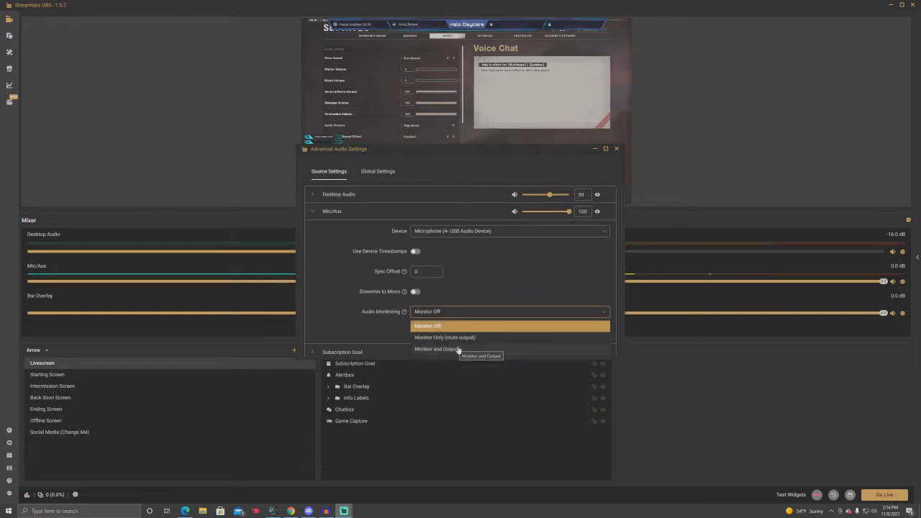
pyautogui.click(451, 350)
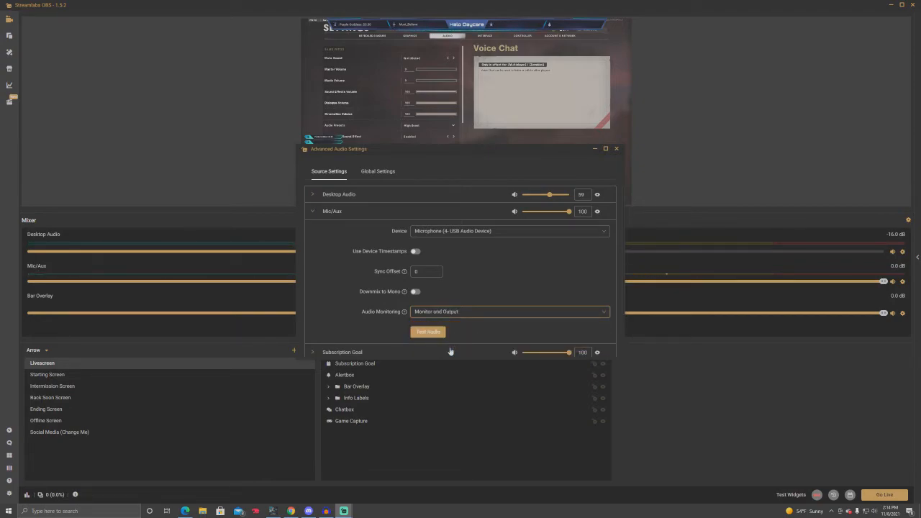
pyautogui.click(475, 311)
pyautogui.click(456, 325)
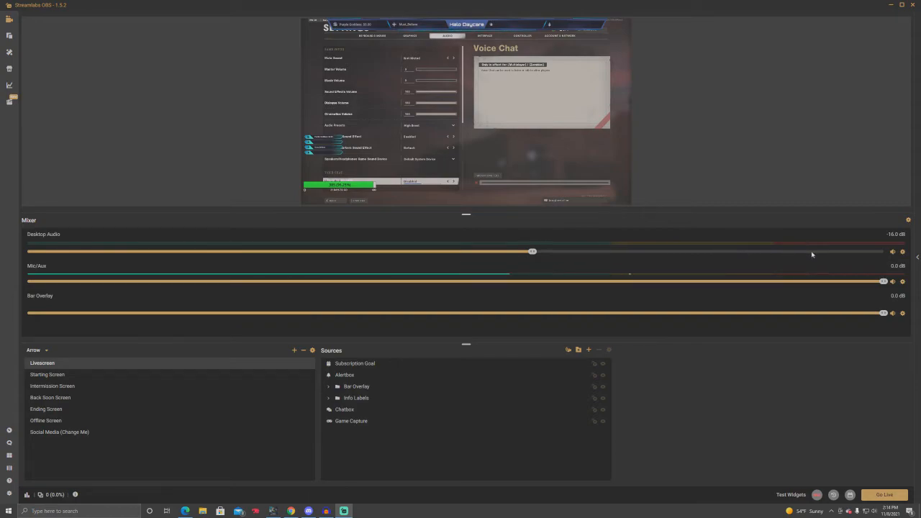
# Step: Open the Mic/Aux filters and look through the filter types available for a new filter, without adding one
pyautogui.rightClick(902, 282)
pyautogui.moveTo(879, 306)
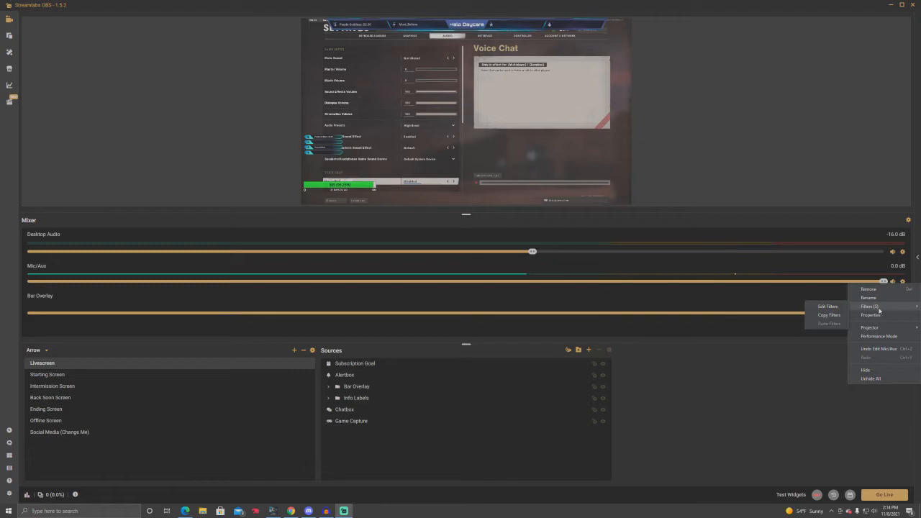
pyautogui.click(828, 306)
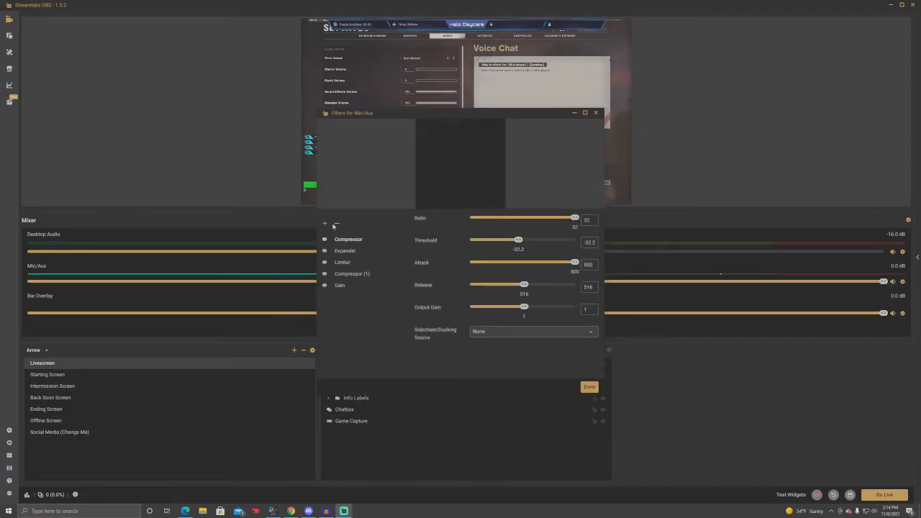
pyautogui.click(326, 225)
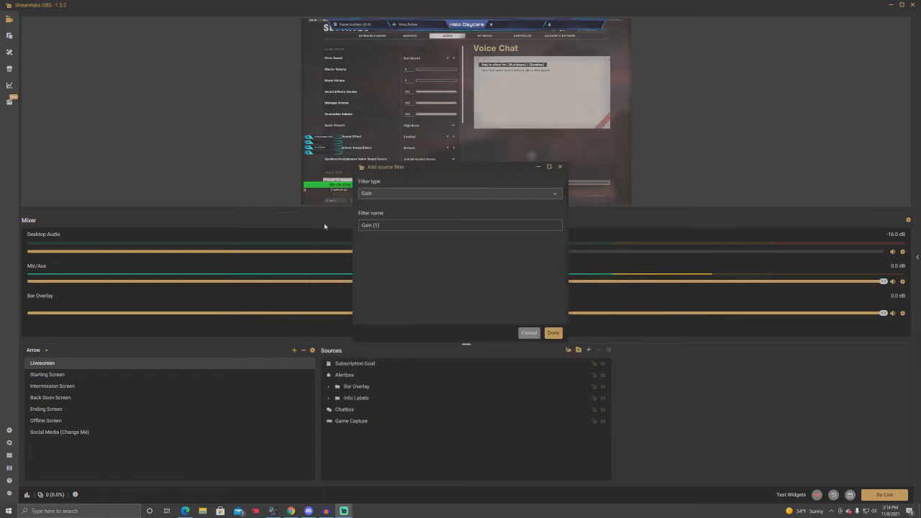
pyautogui.click(367, 192)
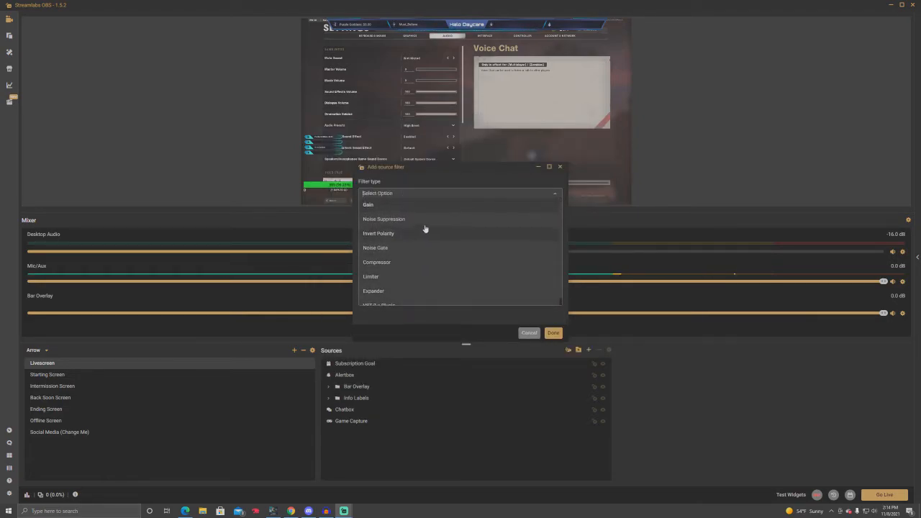
pyautogui.click(560, 167)
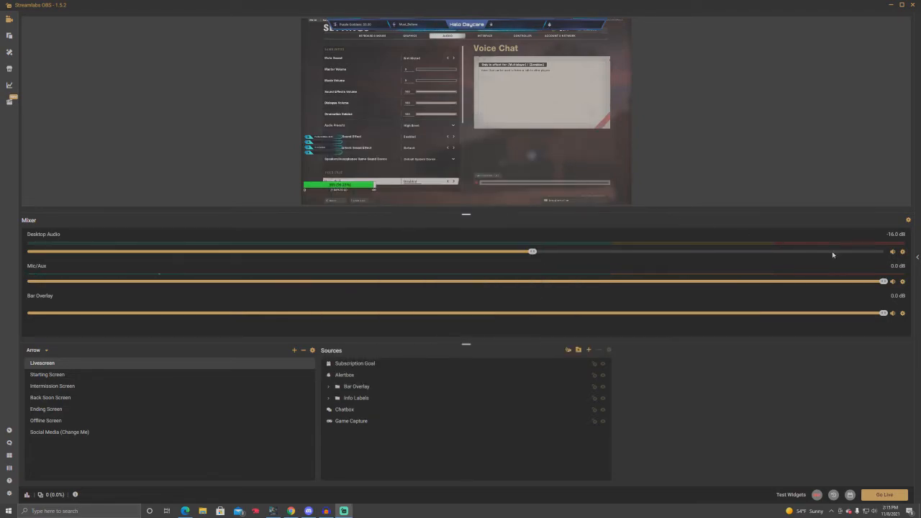
# Step: Reopen the Mic/Aux filters and examine the settings of the Compressor, Compressor (1), Expander, Limiter and Gain filters
pyautogui.click(903, 282)
pyautogui.moveTo(875, 304)
pyautogui.click(824, 304)
pyautogui.click(349, 252)
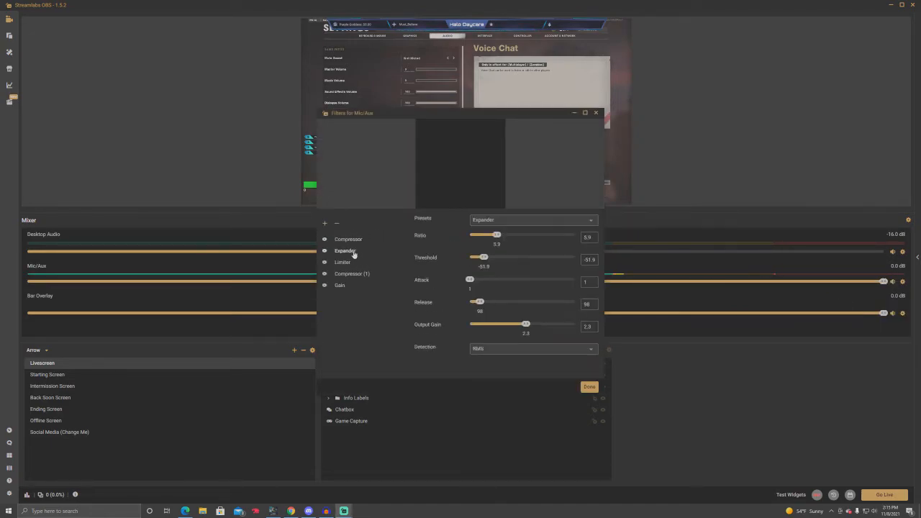
pyautogui.click(349, 262)
pyautogui.click(346, 284)
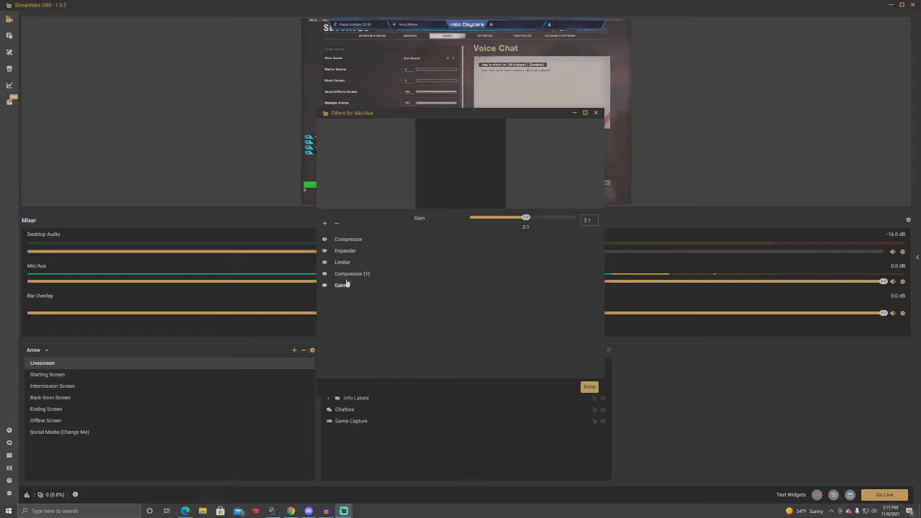
pyautogui.click(351, 240)
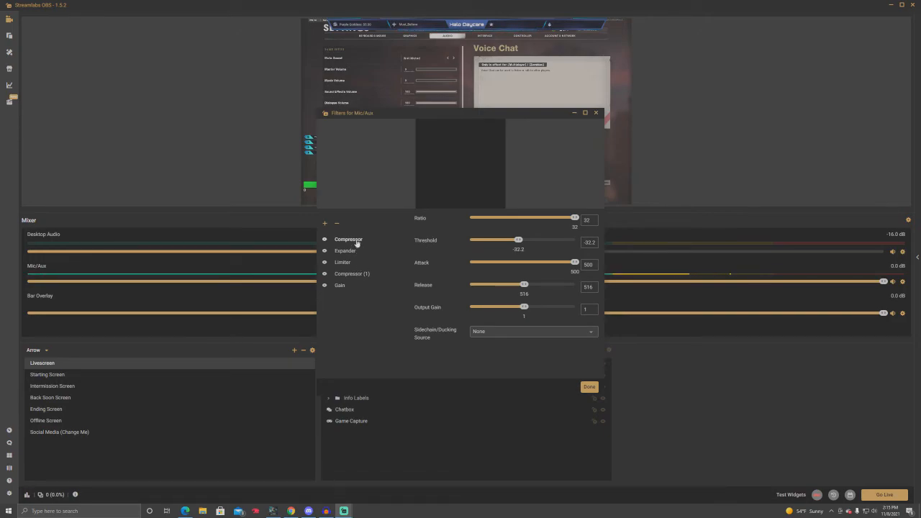
pyautogui.click(359, 275)
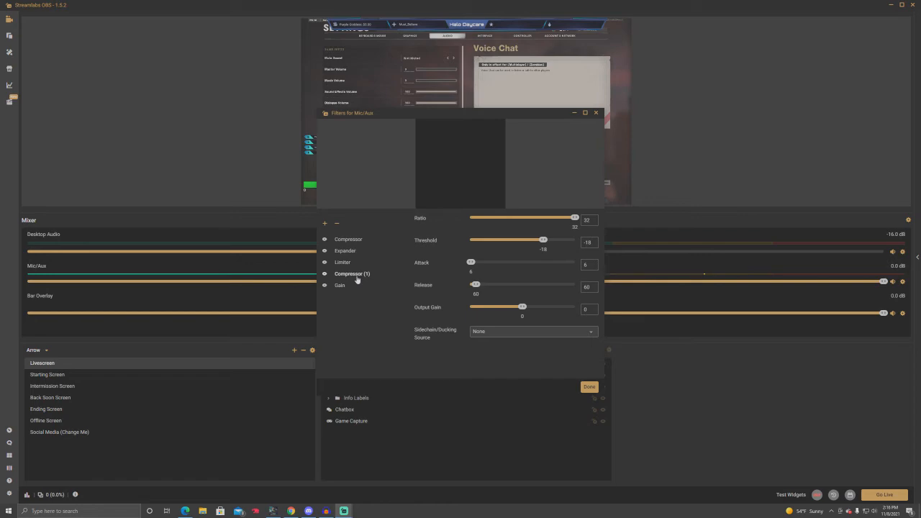
pyautogui.click(345, 252)
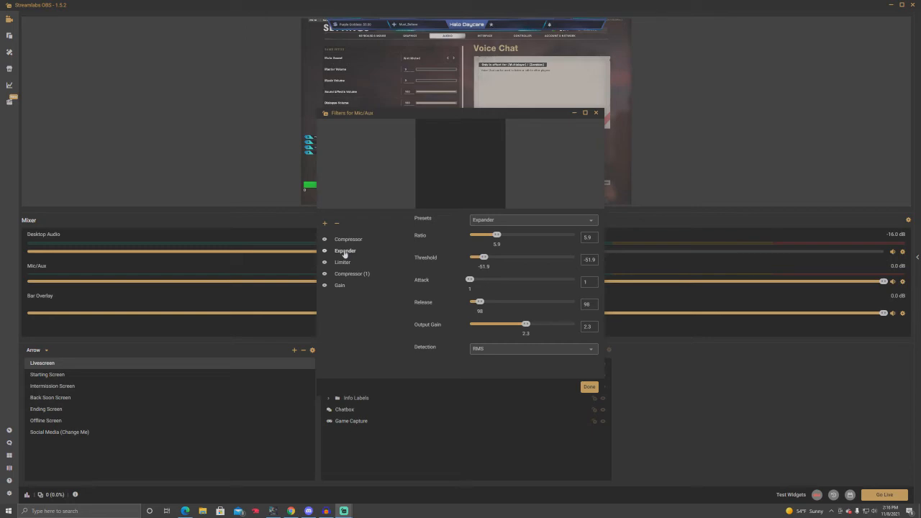
pyautogui.click(345, 262)
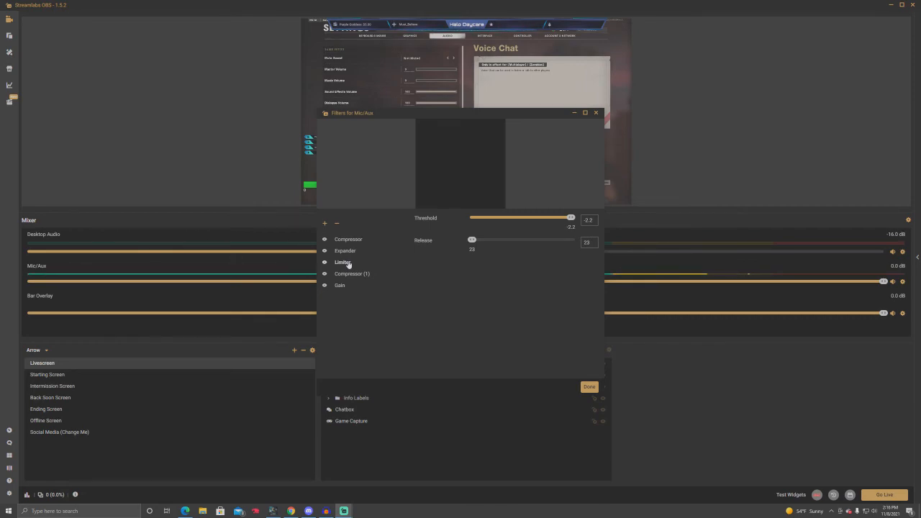
pyautogui.click(343, 287)
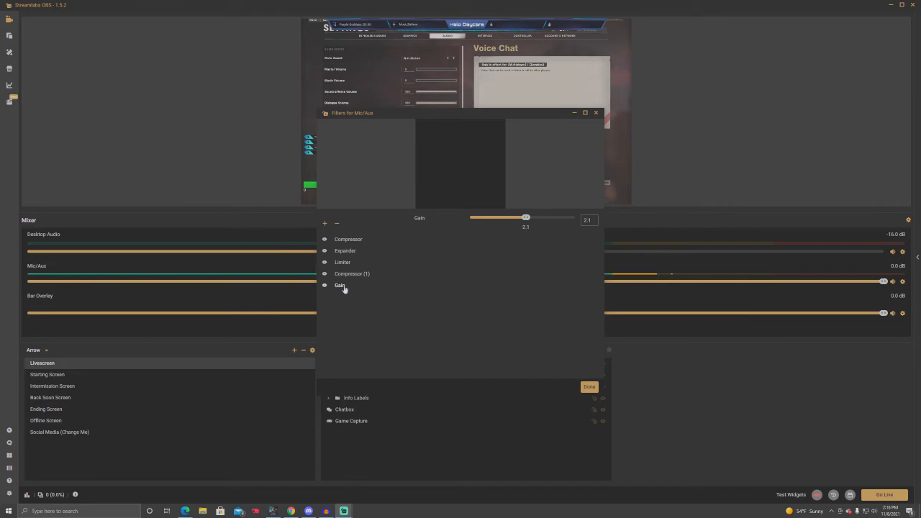
# Step: Review the Mic/Aux filters once more from Compressor and Compressor (1) through Expander, Limiter and Gain, and close the filters window
pyautogui.click(352, 240)
pyautogui.click(351, 273)
pyautogui.click(352, 253)
pyautogui.click(349, 263)
pyautogui.click(346, 289)
pyautogui.click(597, 113)
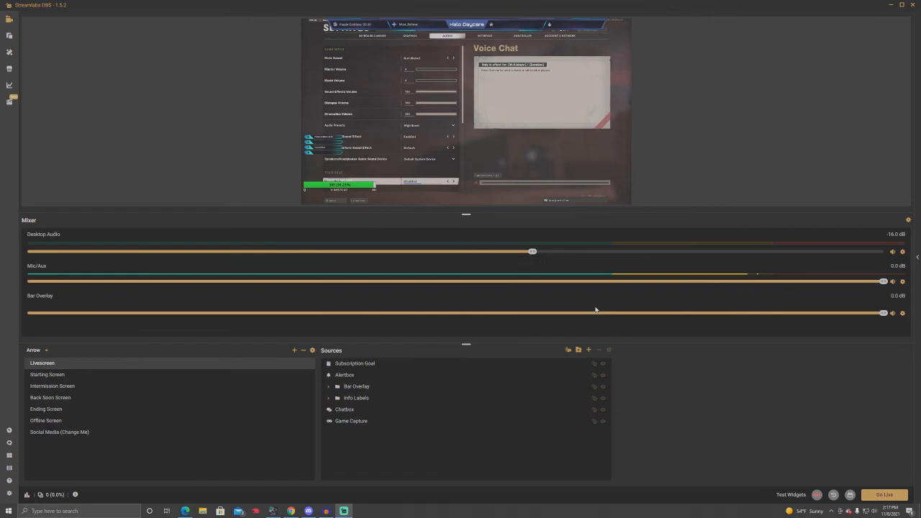
# Step: Examine the settings of the two Desktop Audio compressor filters, look at adding another filter without doing so, and close the filters window
pyautogui.click(903, 251)
pyautogui.moveTo(869, 275)
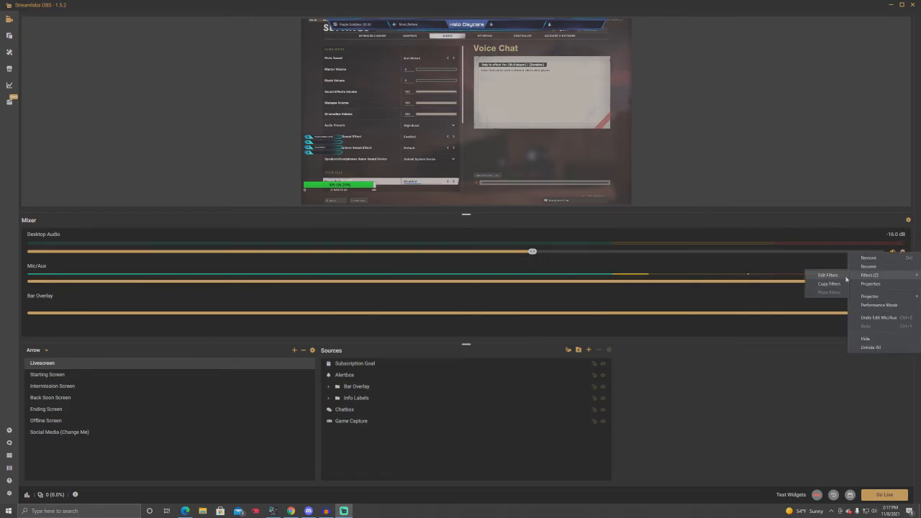
pyautogui.click(834, 278)
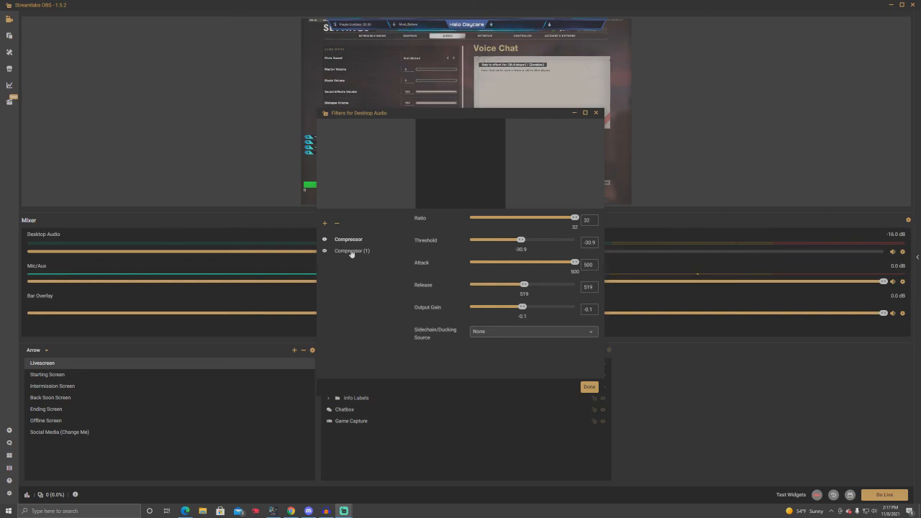
pyautogui.click(351, 251)
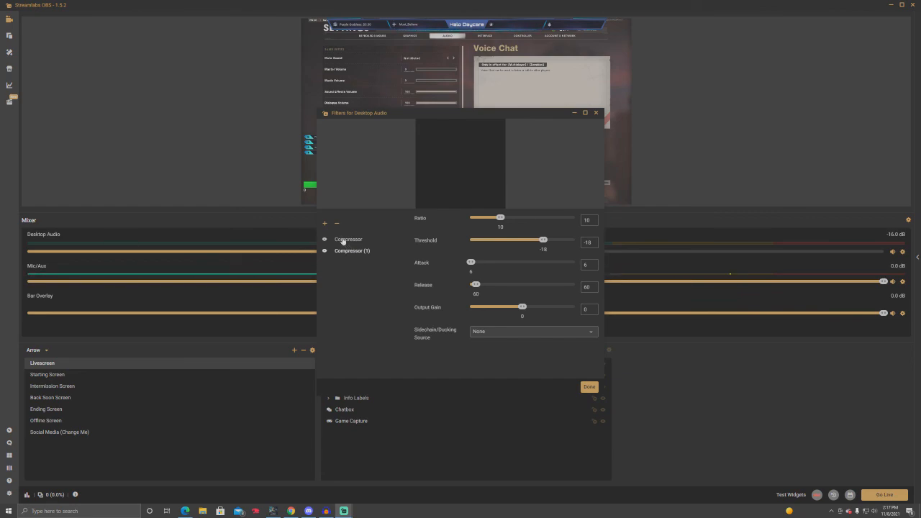
pyautogui.click(325, 223)
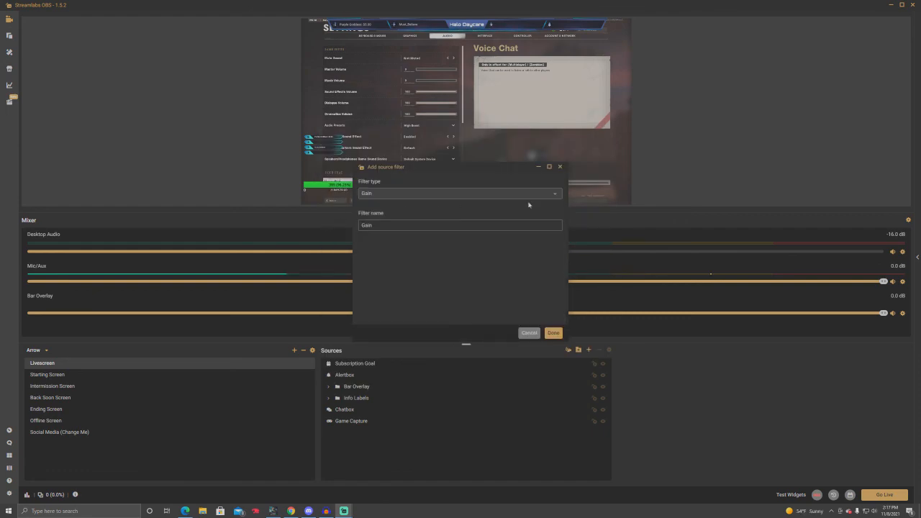
pyautogui.click(529, 332)
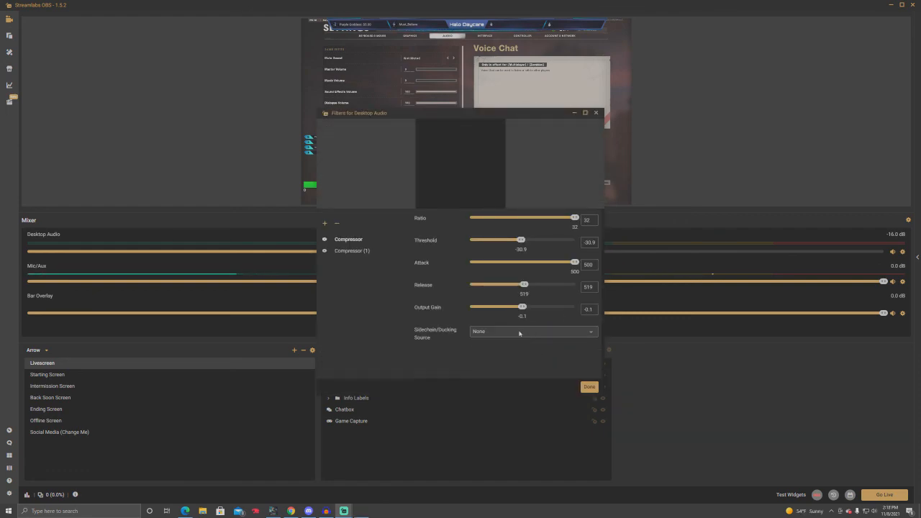
pyautogui.click(597, 113)
# Step: Switch to Audacity and stop the audio recording
pyautogui.click(334, 512)
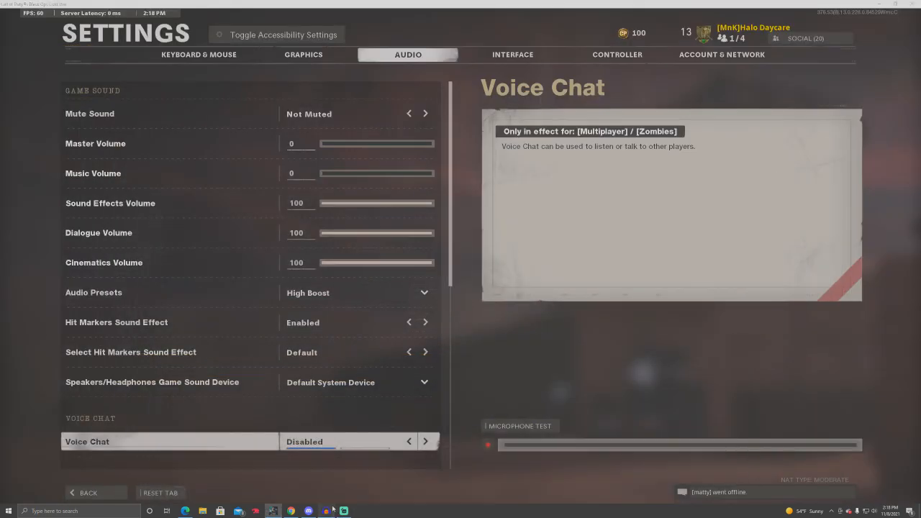
pyautogui.click(330, 512)
pyautogui.press('space')
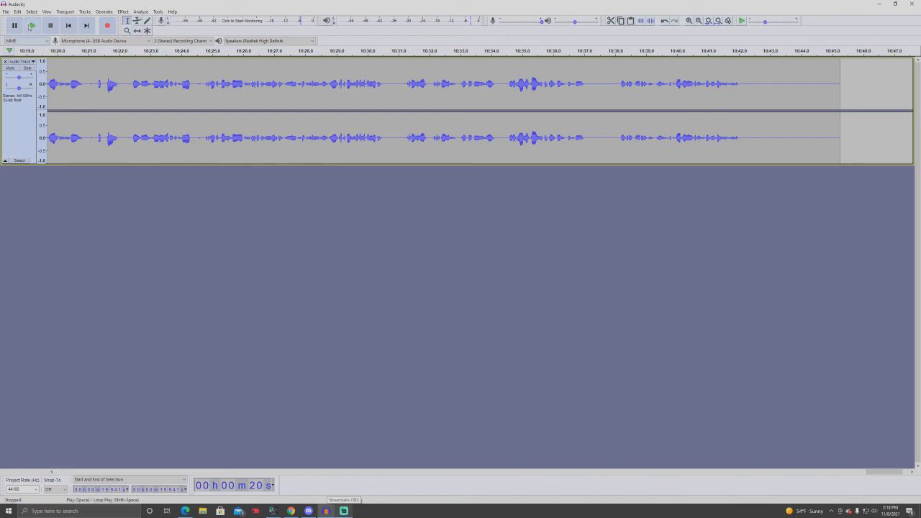
pyautogui.click(326, 511)
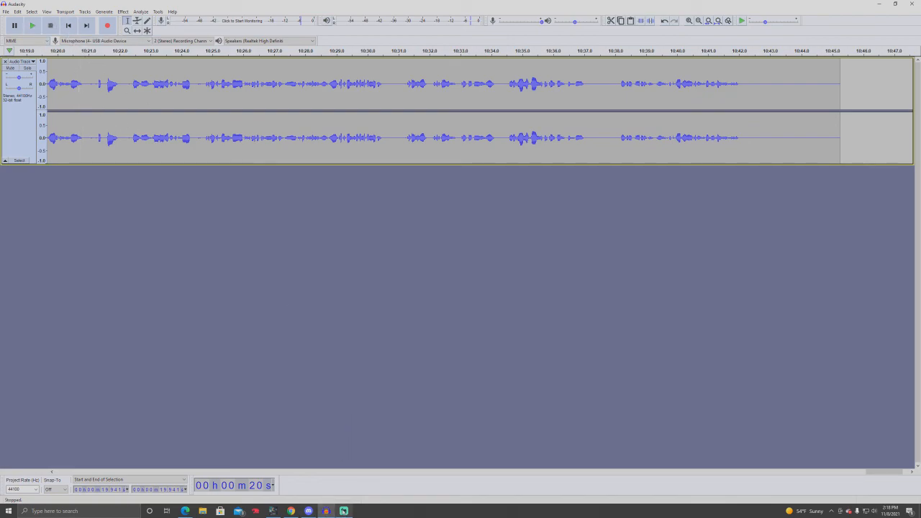